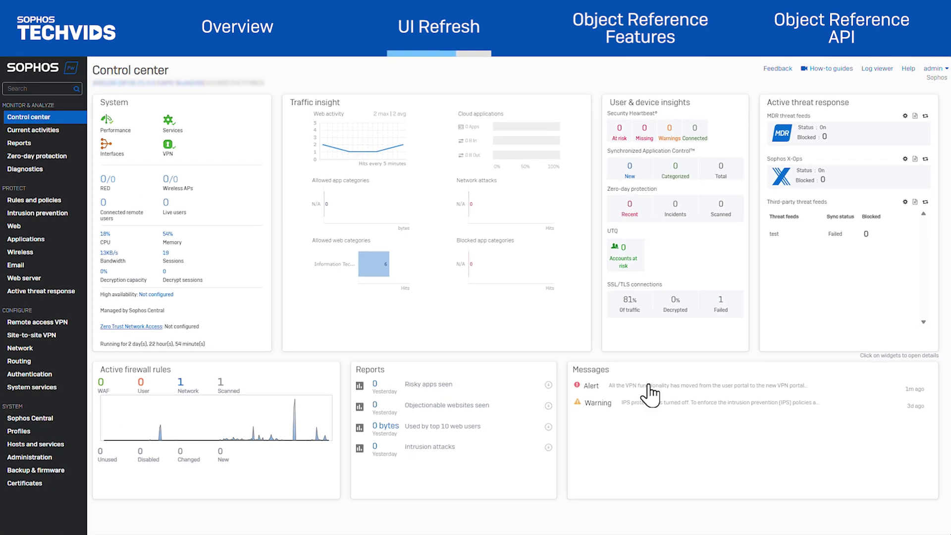
Step: Open the dashboard Messages details and view the CPU & Memory charts
{"action": "left_click", "coordinate": [649, 386]}
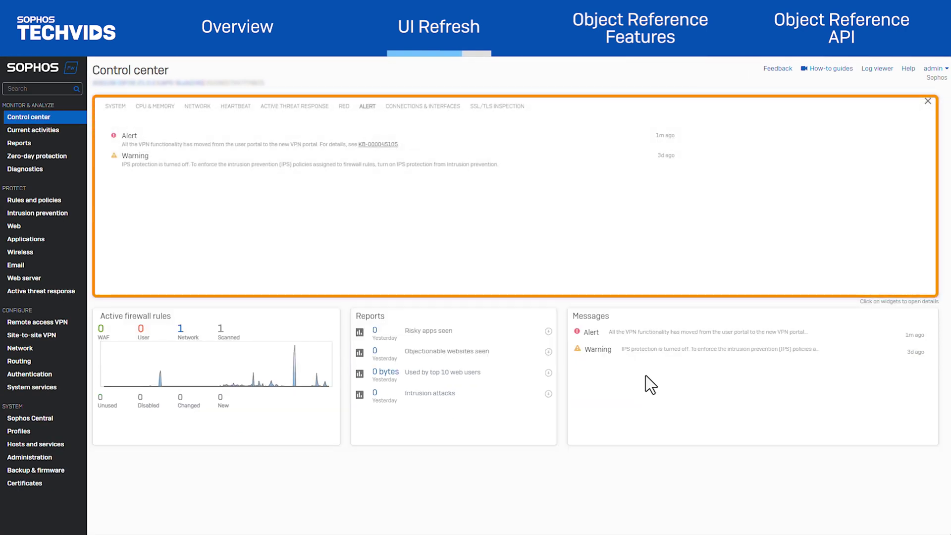
{"action": "left_click", "coordinate": [161, 108]}
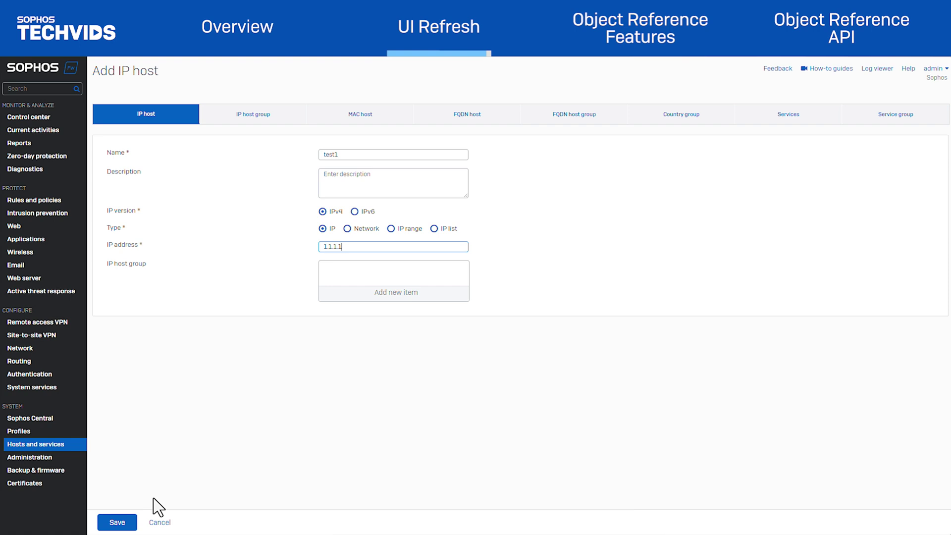
Step: Save the new IP host test1 with address 1.1.1.1
{"action": "left_click", "coordinate": [117, 522]}
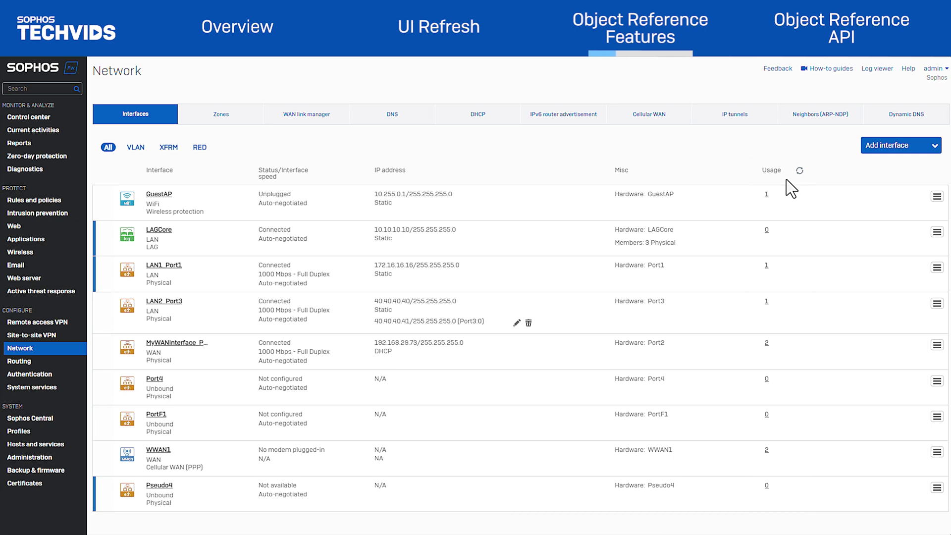
Step: Follow LAN1_Port1's usage link through DHCP server to open Default_DHCP_Server
{"action": "left_click", "coordinate": [767, 266]}
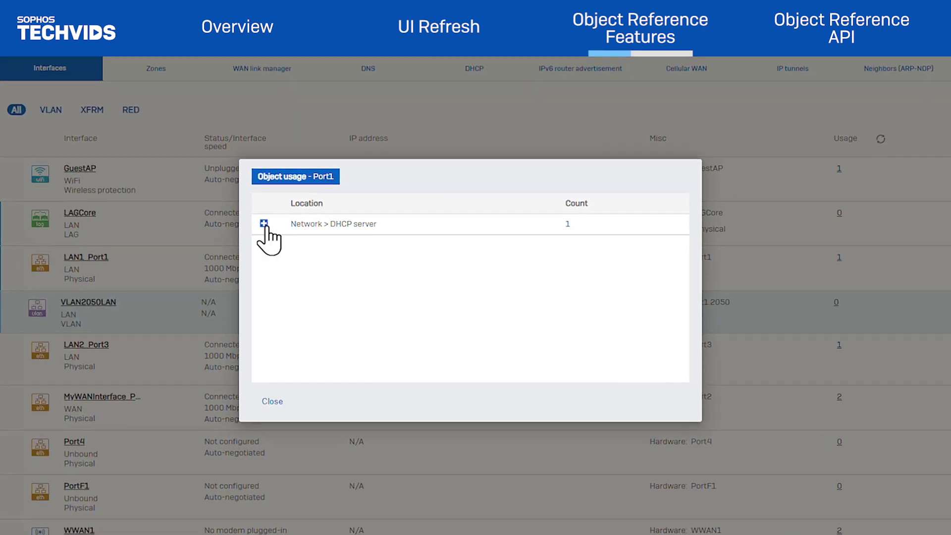
{"action": "left_click", "coordinate": [263, 223]}
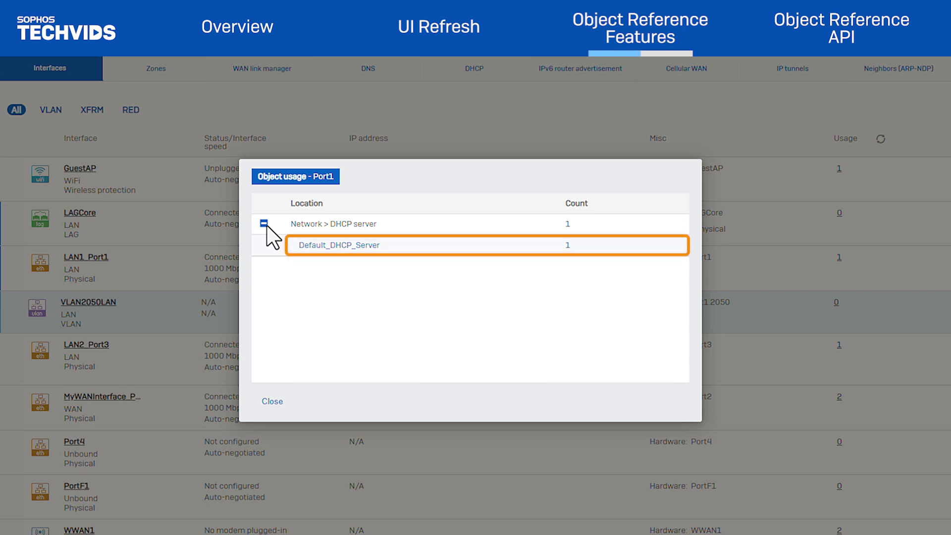
{"action": "left_click", "coordinate": [347, 245]}
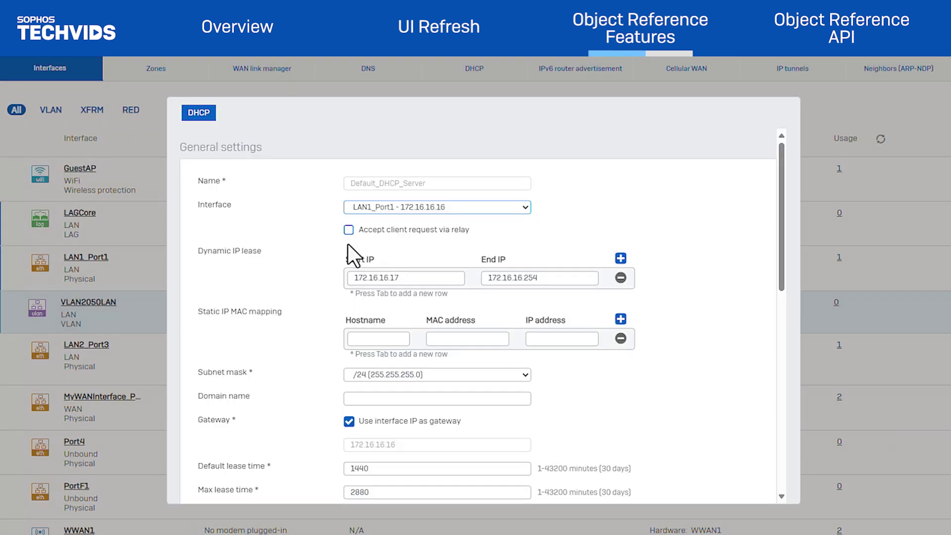
Step: Check the DHCP interface list, then cancel the form and close the usage details unchanged
{"action": "left_click", "coordinate": [421, 208]}
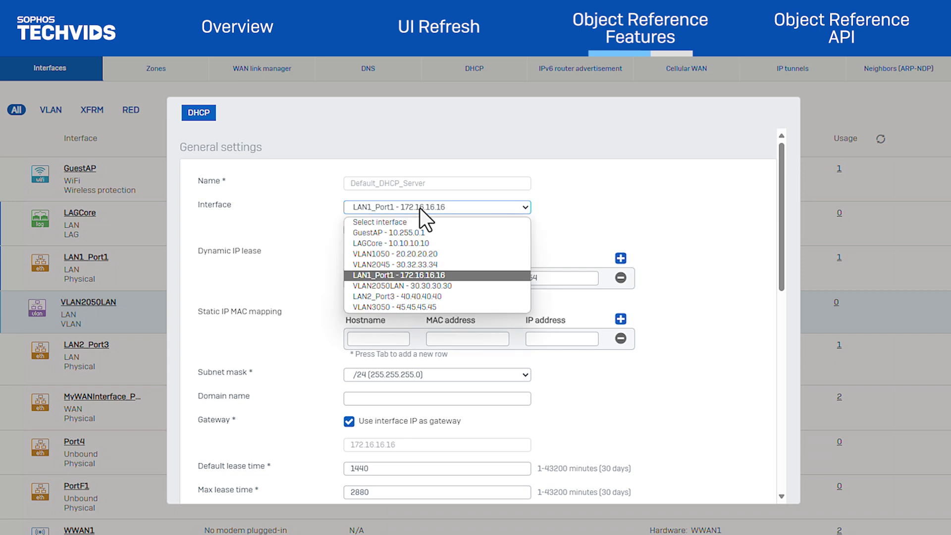
{"action": "key", "text": "Escape"}
{"action": "scroll", "coordinate": [351, 388], "scroll_direction": "down", "scroll_amount": 10}
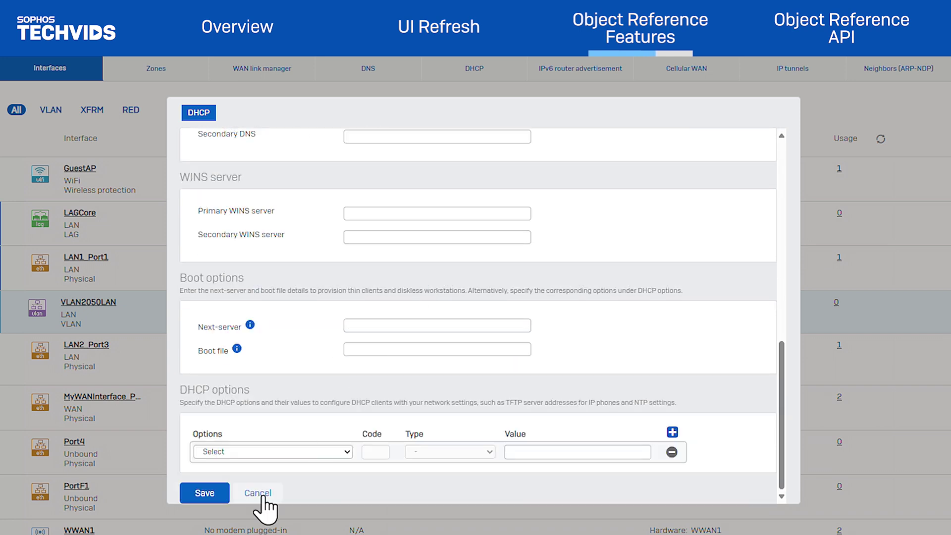
{"action": "left_click", "coordinate": [262, 435]}
{"action": "left_click", "coordinate": [272, 402]}
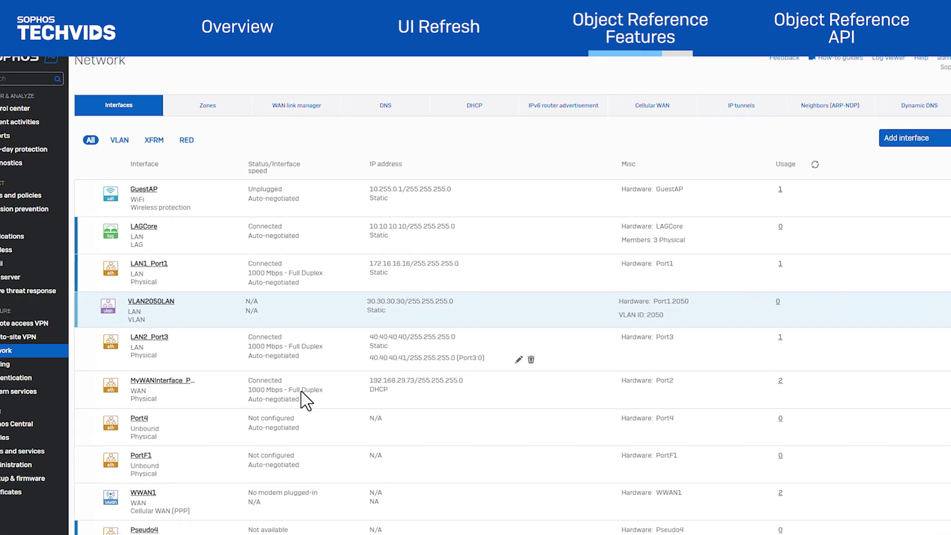
Step: Check usage counts on the Zones list, Routing Gateways, and SD-WAN profiles
{"action": "left_click", "coordinate": [207, 105]}
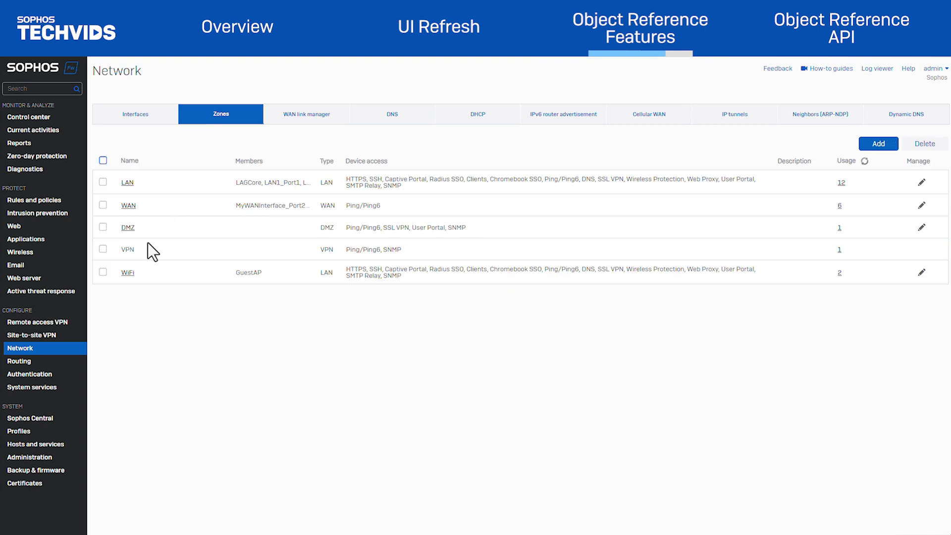
{"action": "left_click", "coordinate": [6, 364]}
{"action": "left_click", "coordinate": [329, 116]}
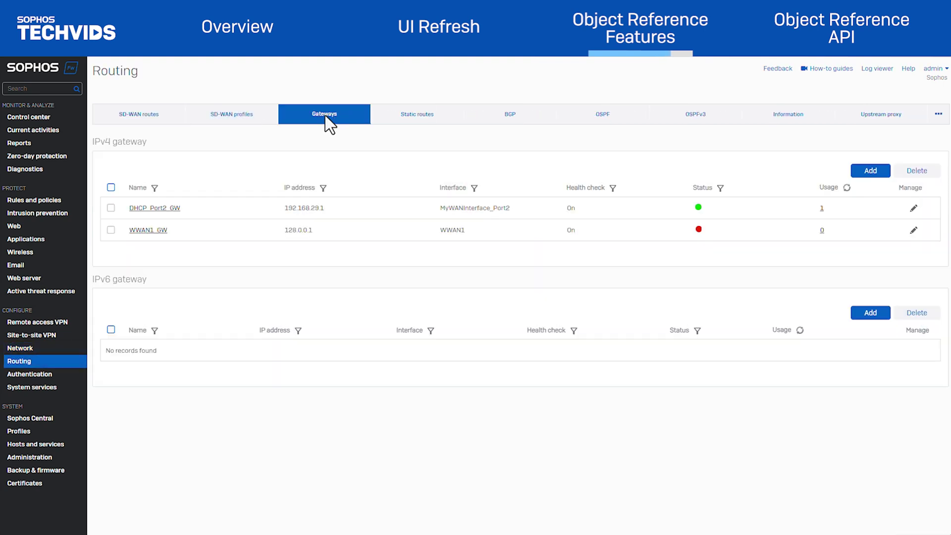
{"action": "left_click", "coordinate": [244, 117]}
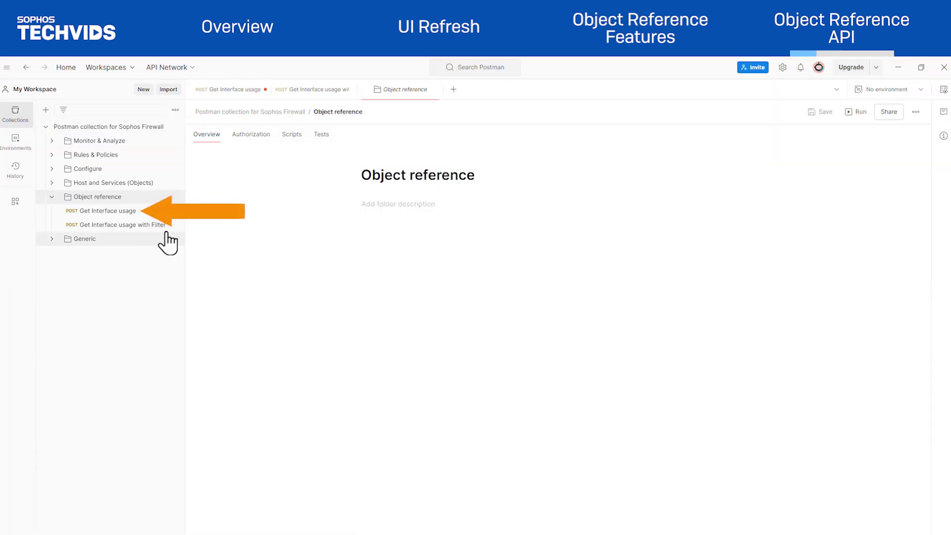
Step: Send the Get Interface usage request and review the returned IPHostStatistics usage counts
{"action": "left_click", "coordinate": [135, 213]}
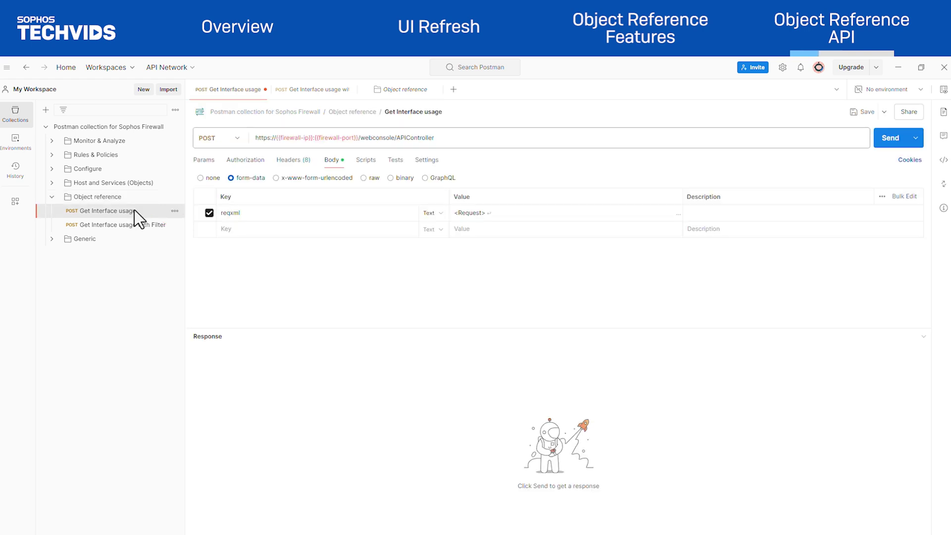
{"action": "left_click", "coordinate": [469, 214]}
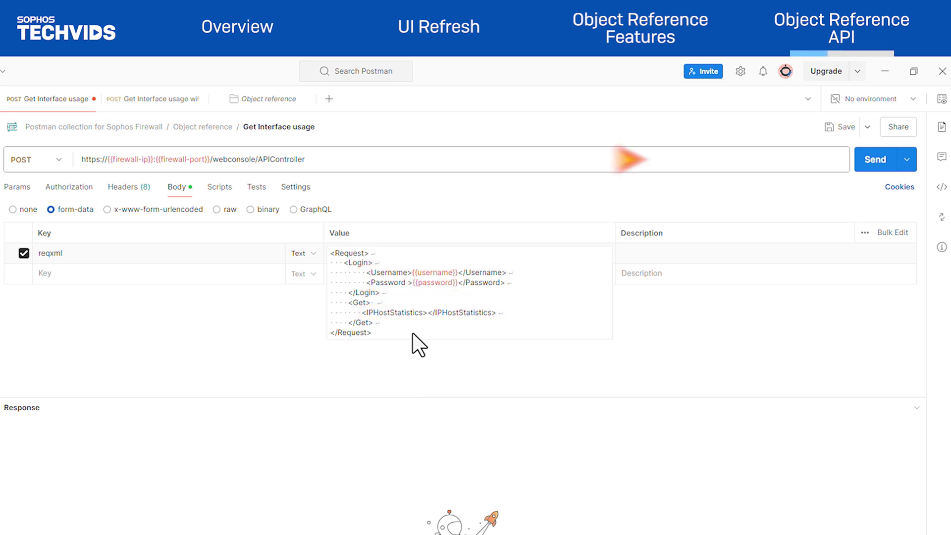
{"action": "left_click", "coordinate": [867, 169]}
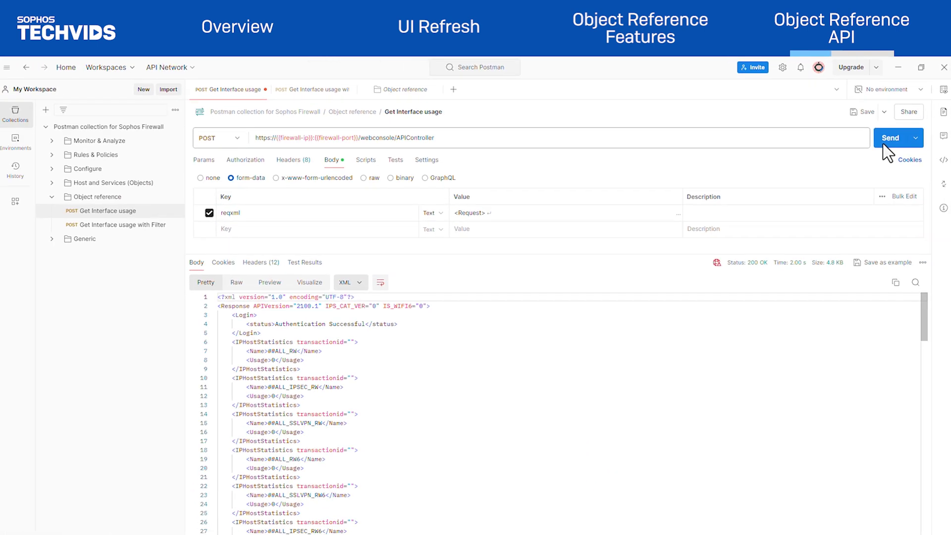
{"action": "scroll", "coordinate": [529, 297], "scroll_direction": "down", "scroll_amount": 1}
{"action": "scroll", "coordinate": [267, 453], "scroll_direction": "down", "scroll_amount": 12}
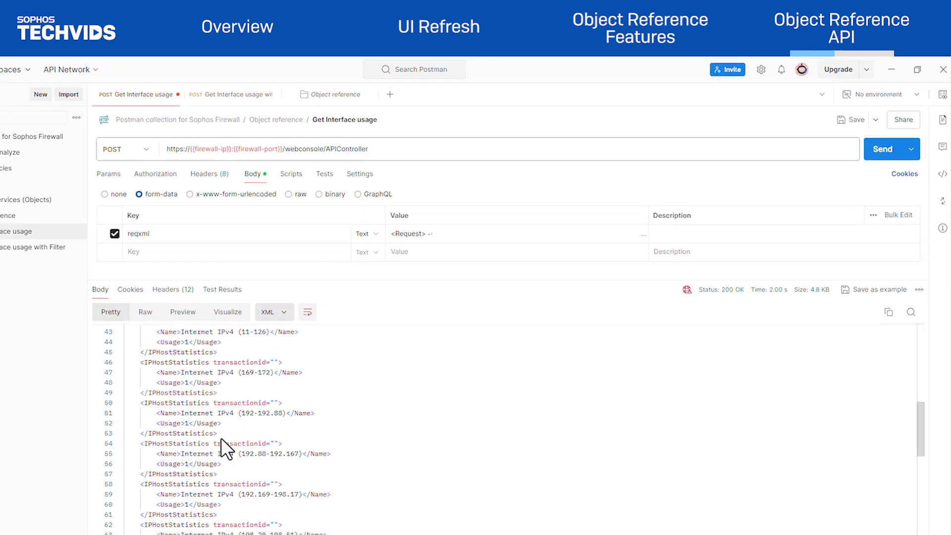
Step: Change the reqxml tags from IPHostStatistics to InterfaceStatistics, save, and resend the request
{"action": "left_click", "coordinate": [397, 233]}
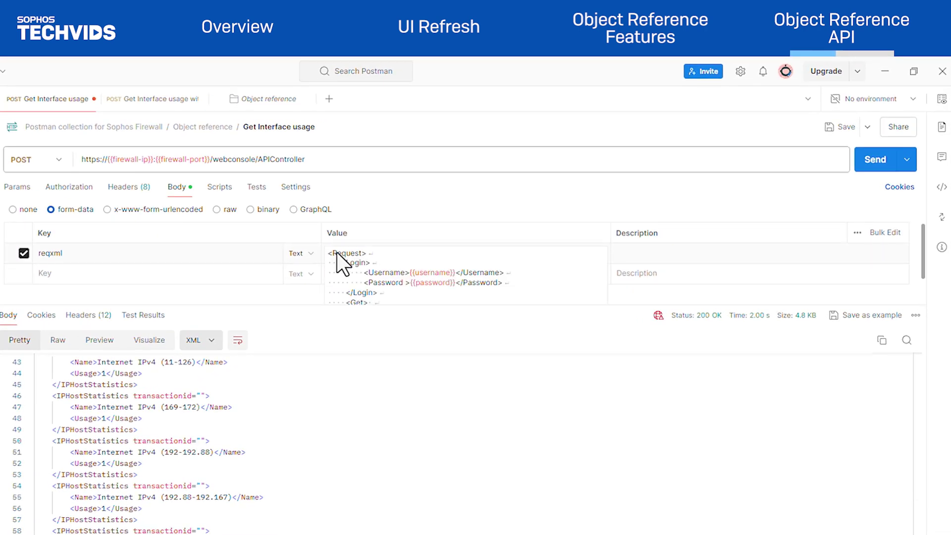
{"action": "scroll", "coordinate": [340, 263], "scroll_direction": "down", "scroll_amount": 2}
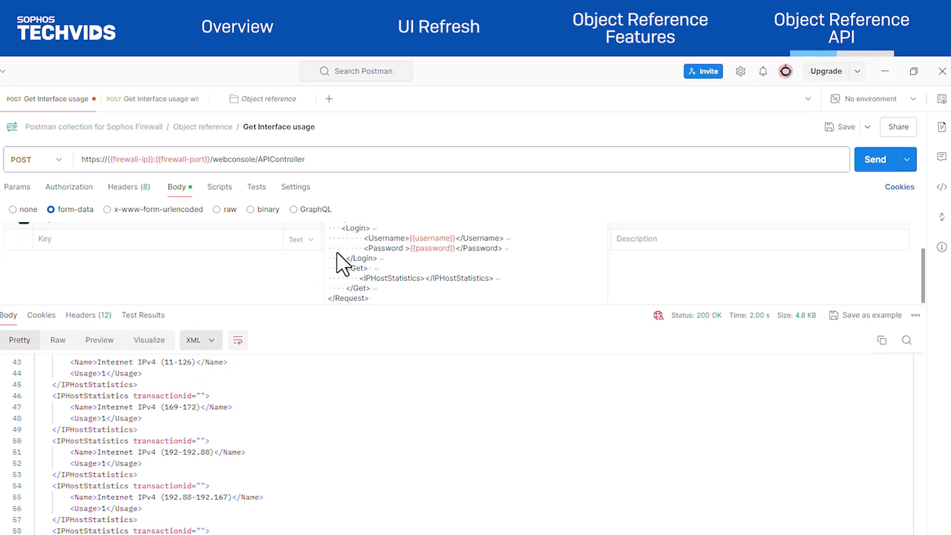
{"action": "type", "text": "InterfaceStatistics"}
{"action": "key", "text": "ctrl+shift+Left"}
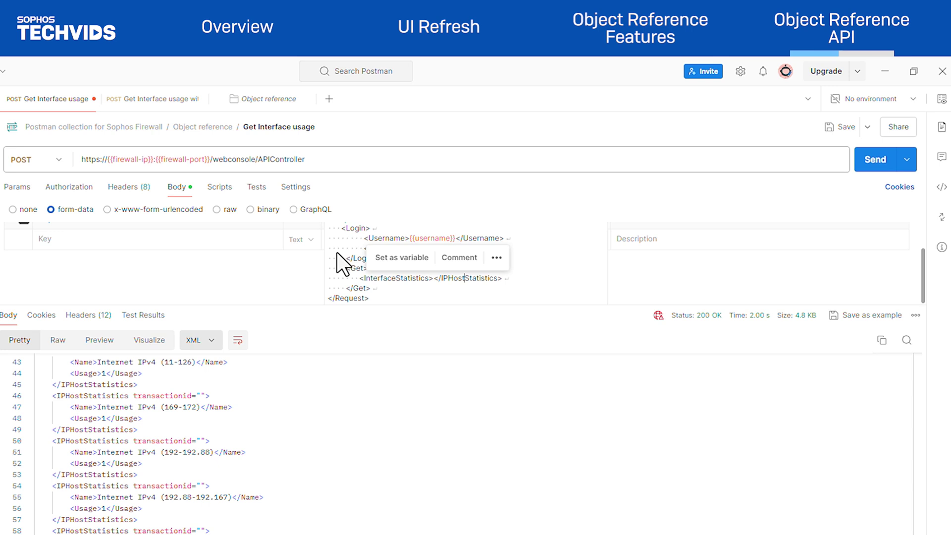
{"action": "type", "text": "Interface"}
{"action": "key", "text": "ctrl+s"}
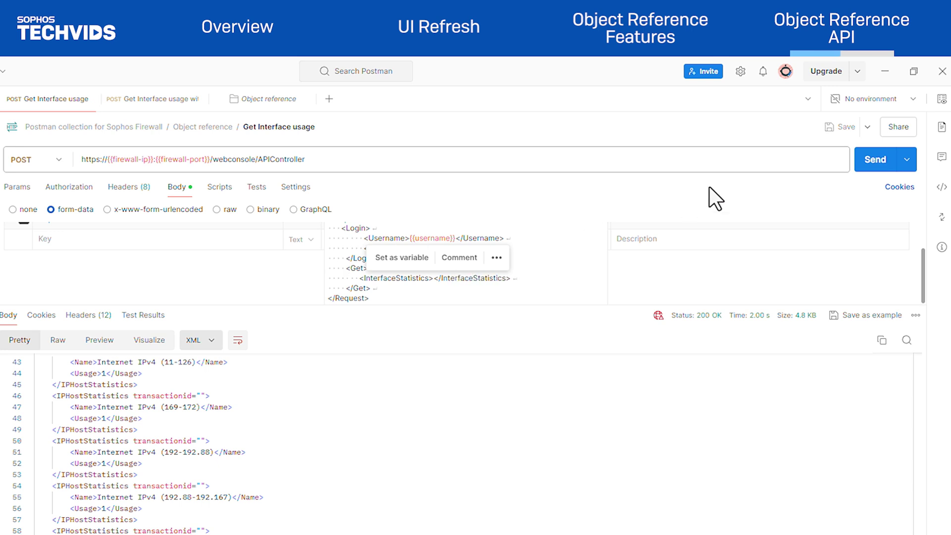
{"action": "left_click", "coordinate": [866, 164]}
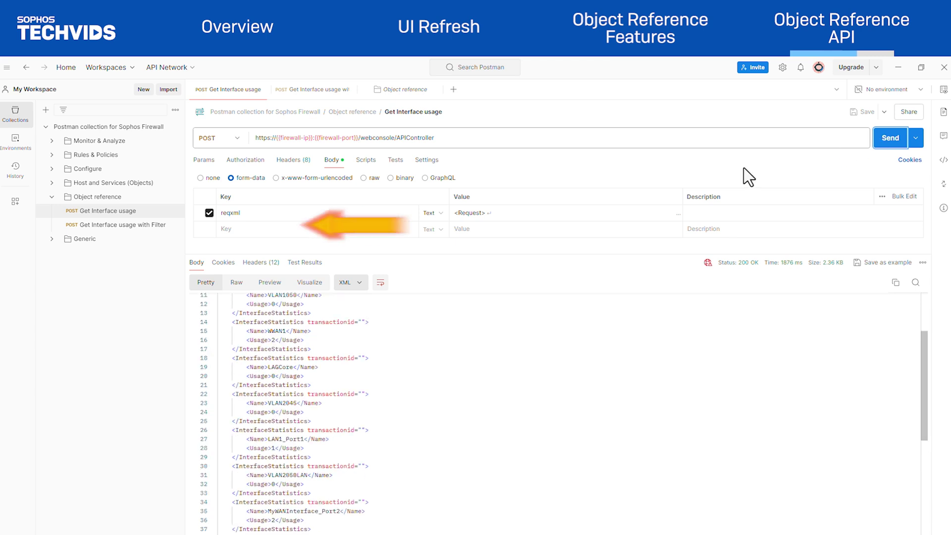
Step: Send Get Interface usage with Filter using its Name like Port1 filter
{"action": "left_click", "coordinate": [114, 224]}
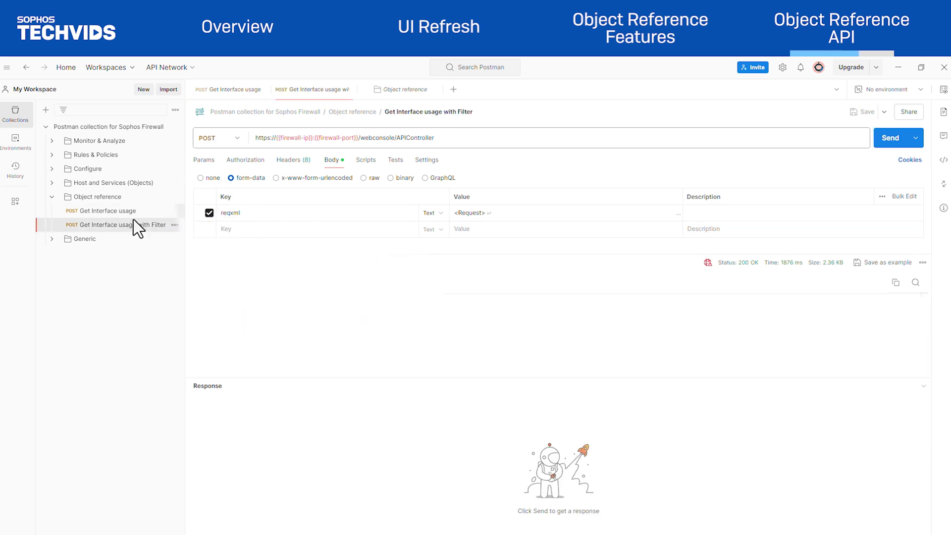
{"action": "left_click", "coordinate": [467, 213]}
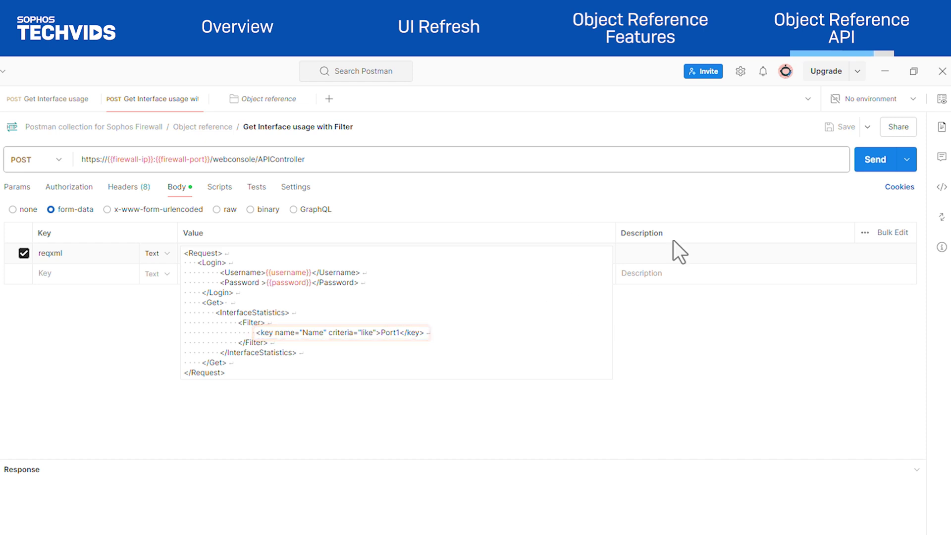
{"action": "left_click", "coordinate": [876, 167]}
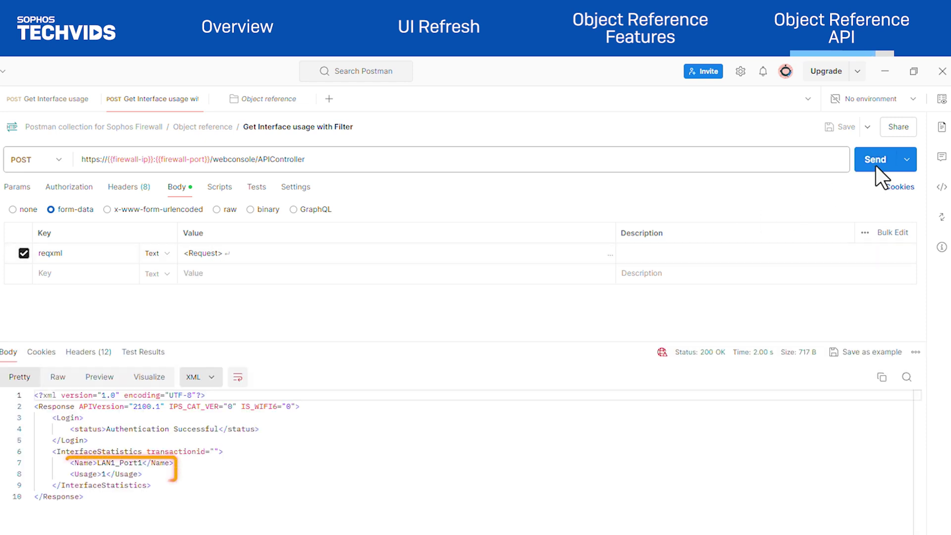